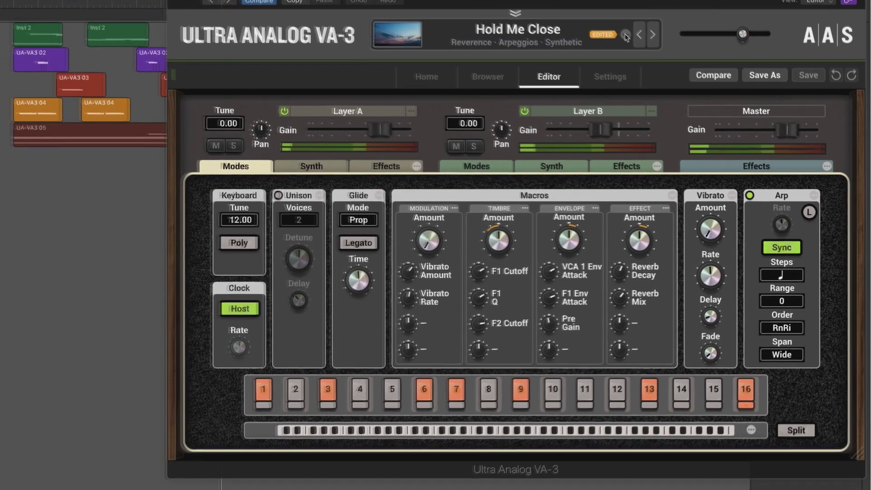
# - Cancel the Save Sound dialog and browse the Reverence pack's sounds, including Hold Me Close
pyautogui.click(640, 48)
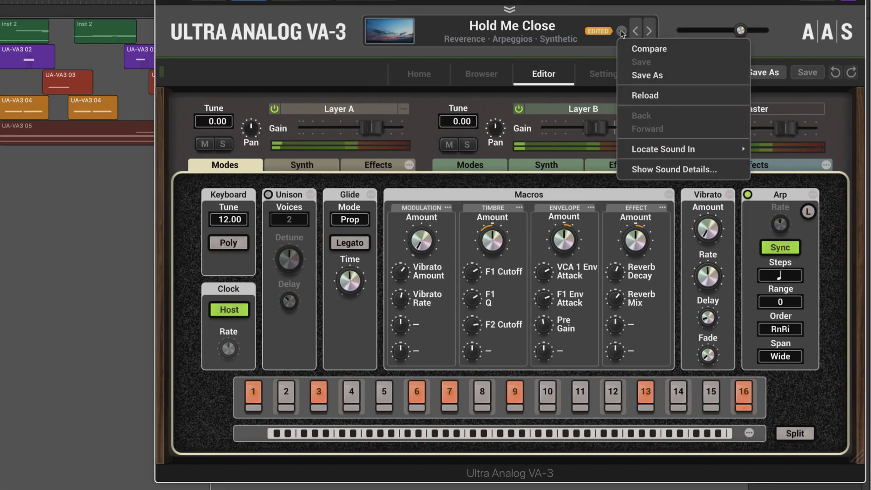
pyautogui.click(639, 74)
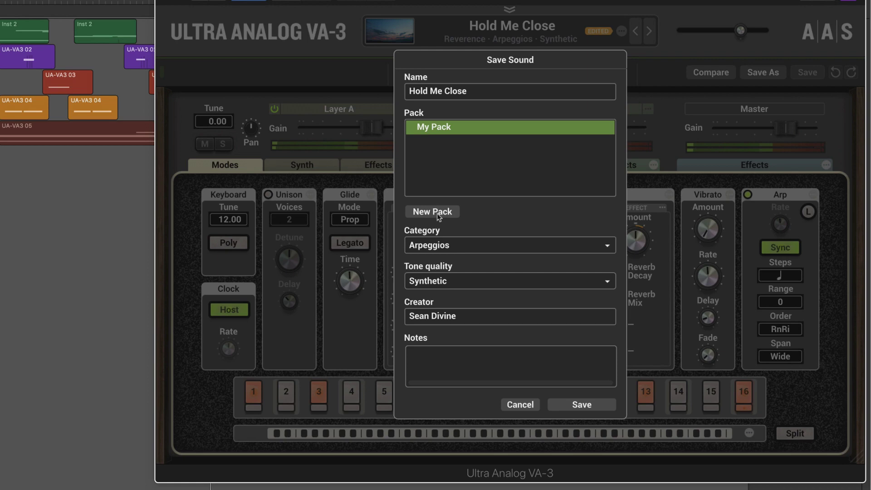
pyautogui.click(519, 405)
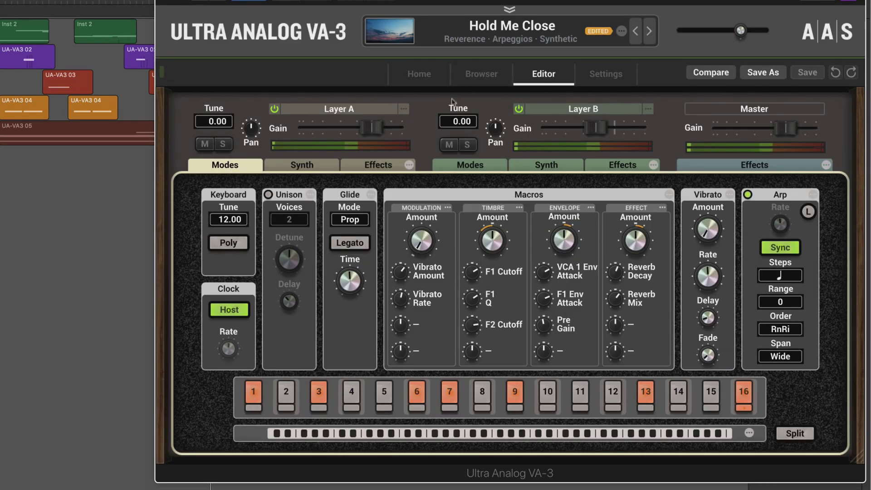
pyautogui.click(480, 74)
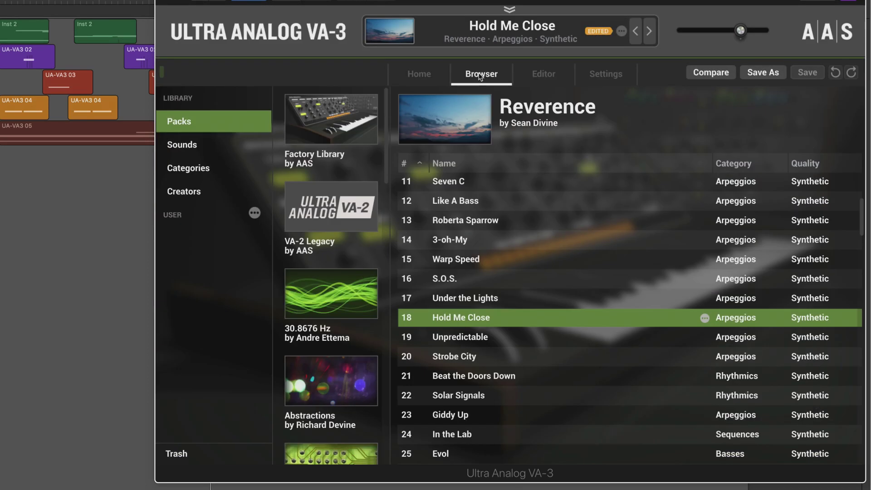
# - Create a new user pack named 'Eli's Custom Sound Pack'
pyautogui.click(254, 213)
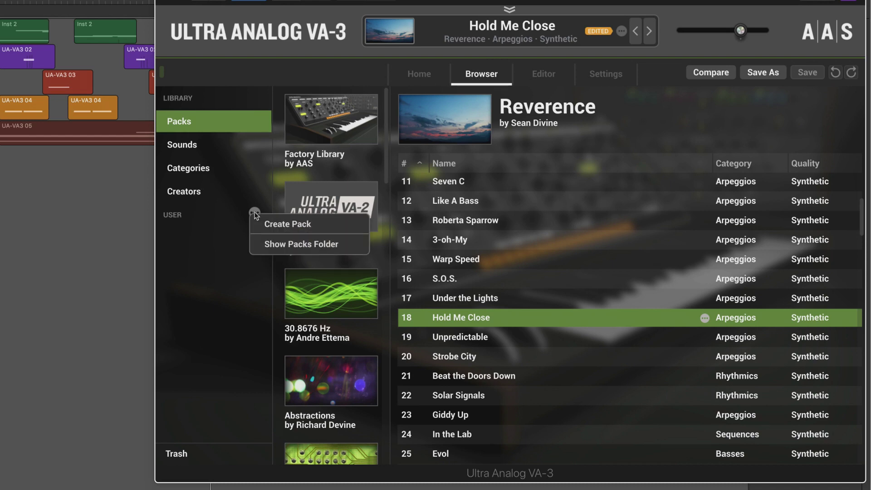
pyautogui.click(289, 224)
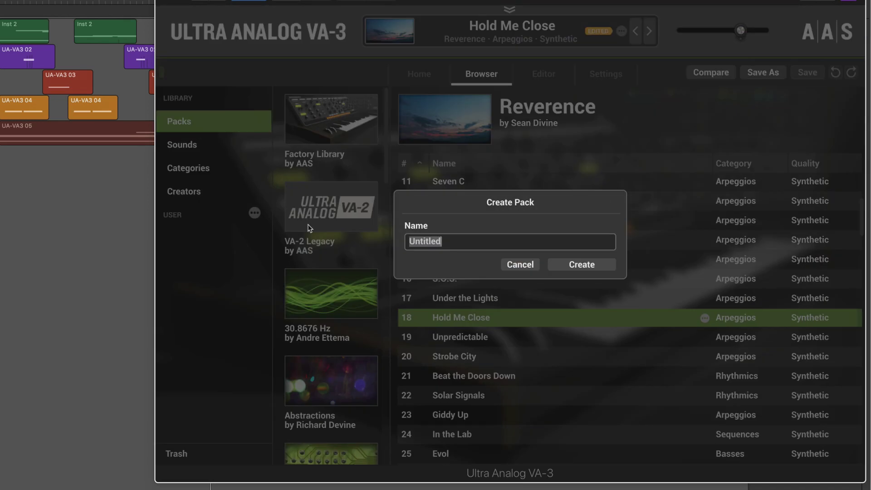
pyautogui.write("Eli's Custom Sound Pack")
pyautogui.press('Return')
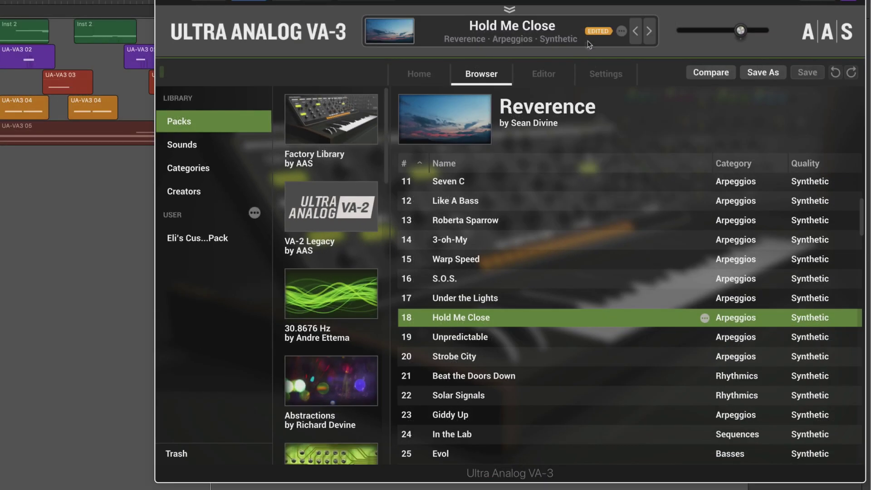
pyautogui.click(621, 32)
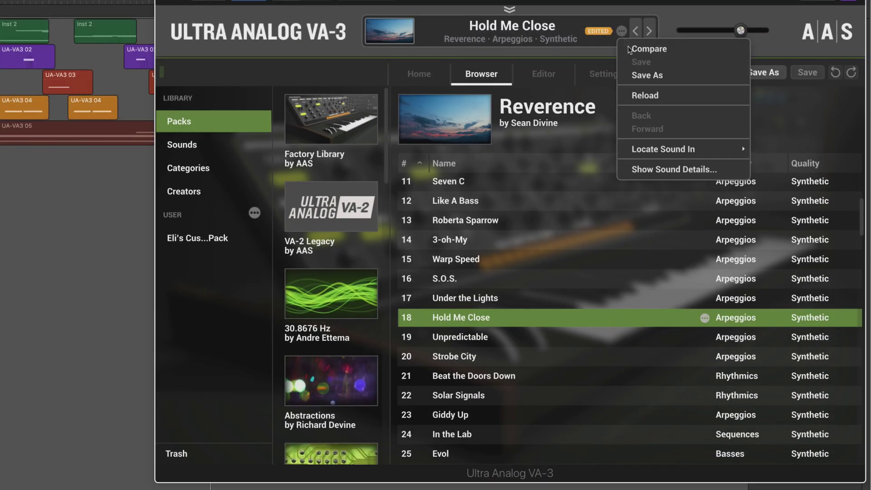
# - Save the sound to Eli's Custom Sound Pack, renamed 'Hold Me - textural pad'
pyautogui.click(639, 74)
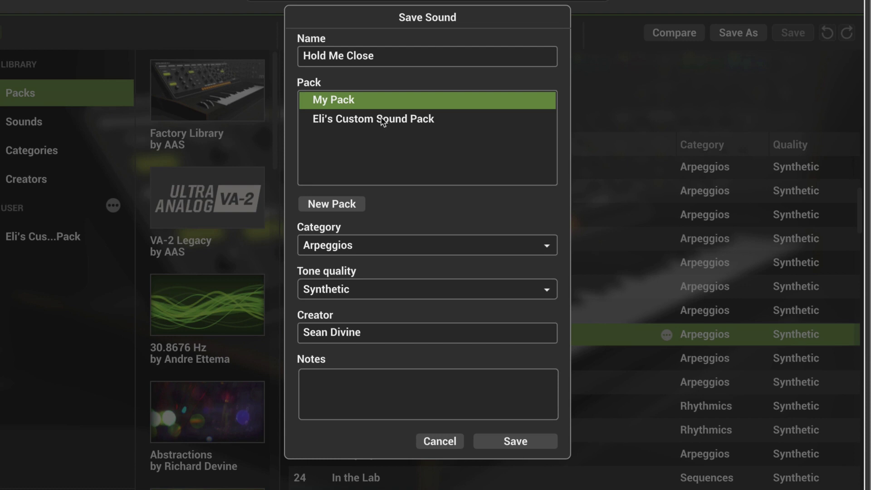
pyautogui.click(380, 119)
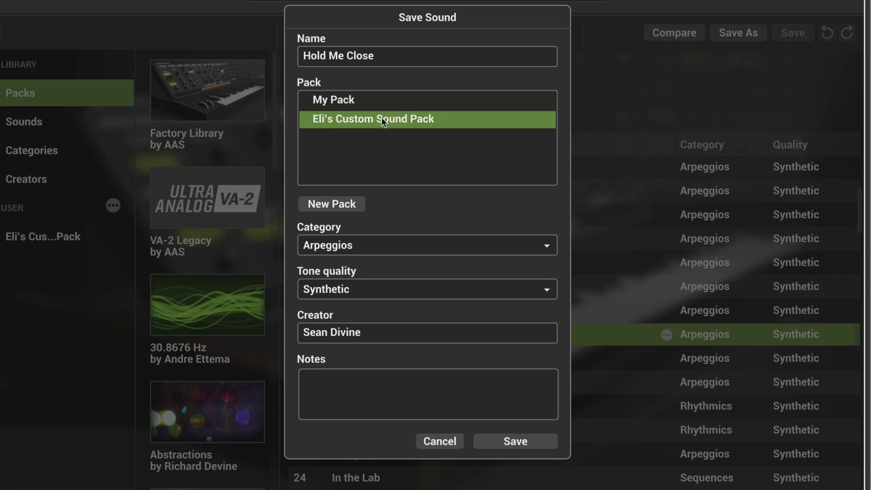
pyautogui.tripleClick(386, 54)
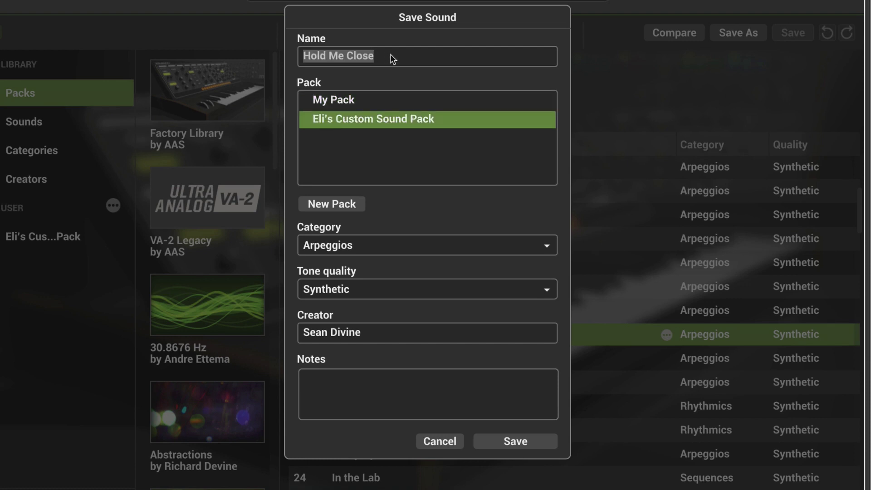
pyautogui.click(391, 54)
pyautogui.doubleClick(368, 55)
pyautogui.write('- textural pad')
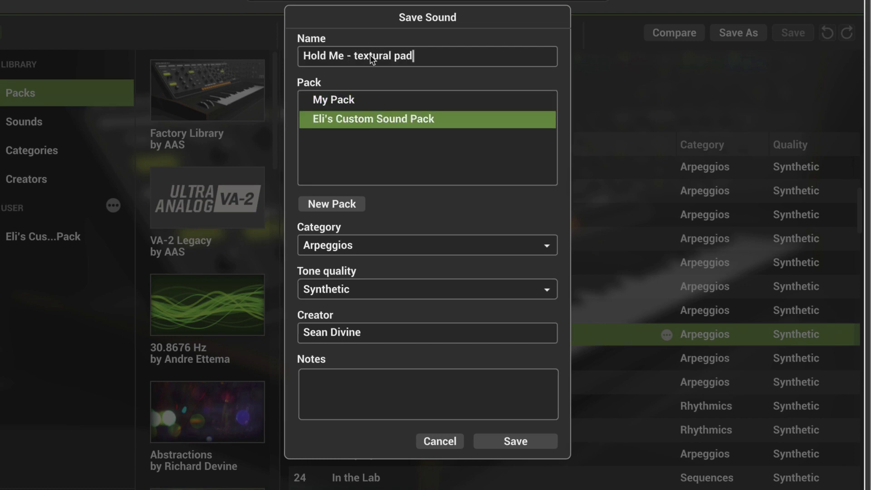
# - Keep the Arpeggios category, add the note 'Customized from the Hold me Close Patch', and save
pyautogui.click(361, 247)
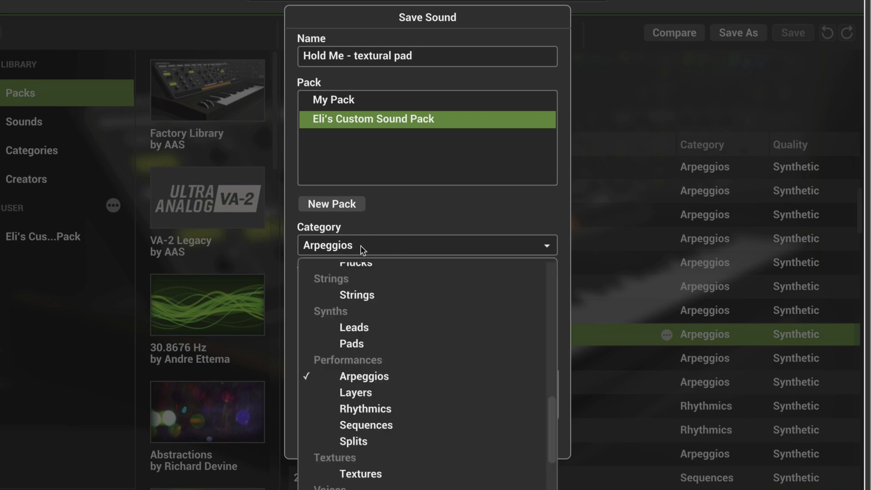
pyautogui.click(397, 220)
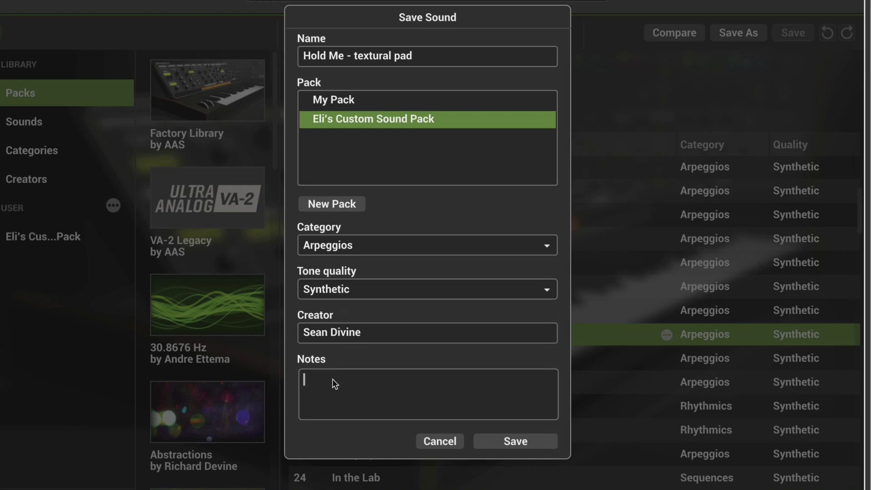
pyautogui.write('Customized from the Hold me Close Patch')
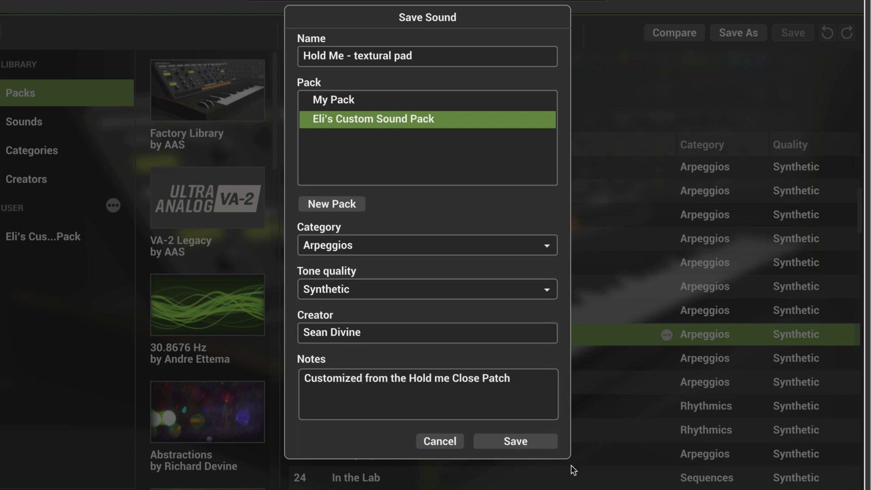
pyautogui.click(523, 442)
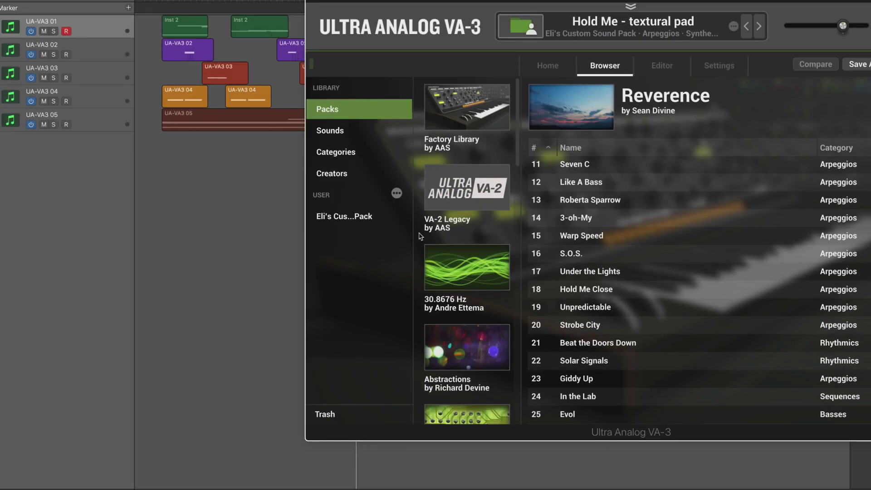
# - On track two, save 'Fuchsia - customized texture' to Eli's pack with note 'Modified fro Fuchs'
pyautogui.click(84, 48)
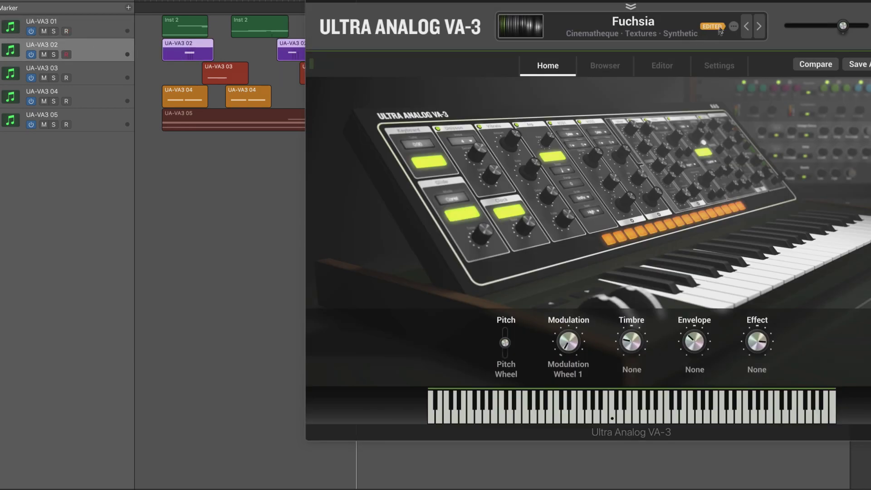
pyautogui.click(602, 67)
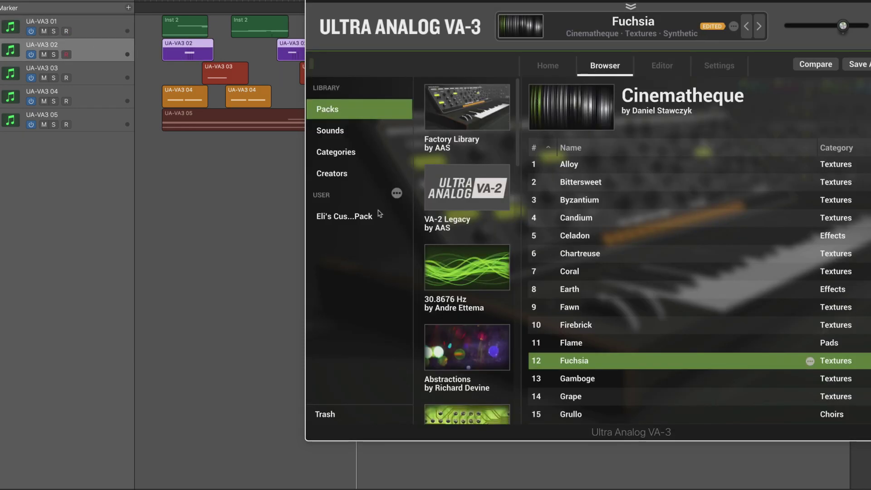
pyautogui.click(734, 27)
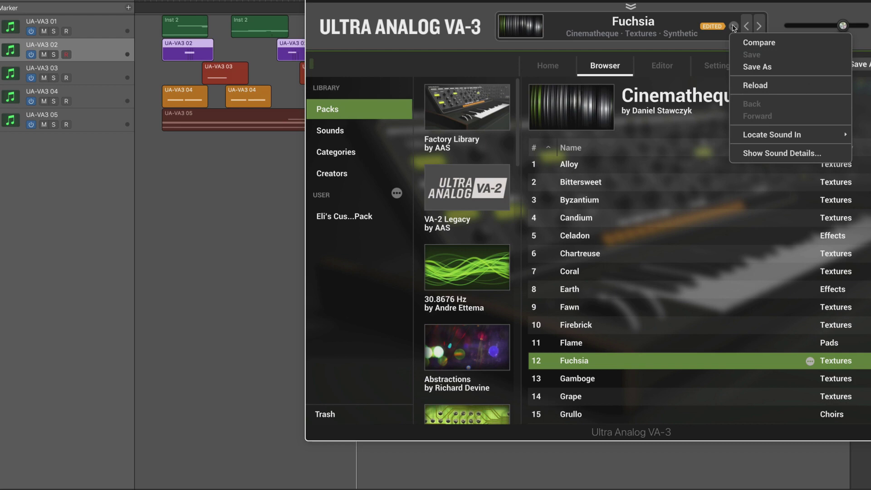
pyautogui.click(751, 67)
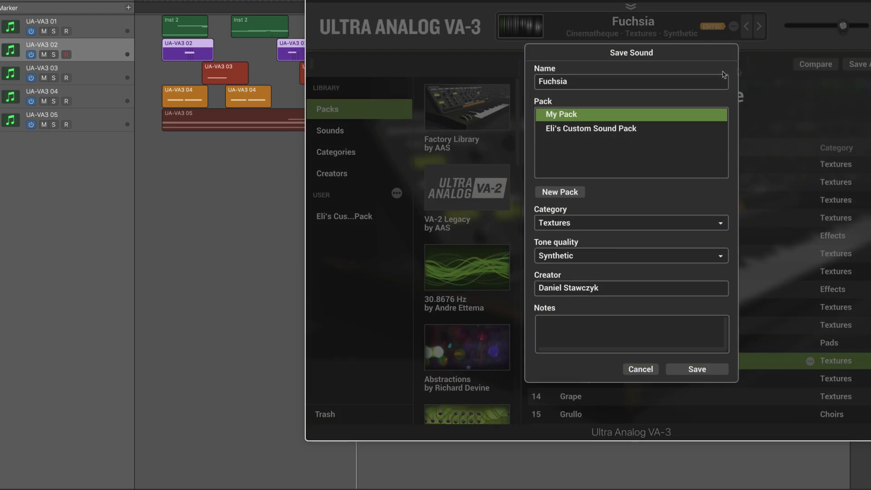
pyautogui.click(593, 132)
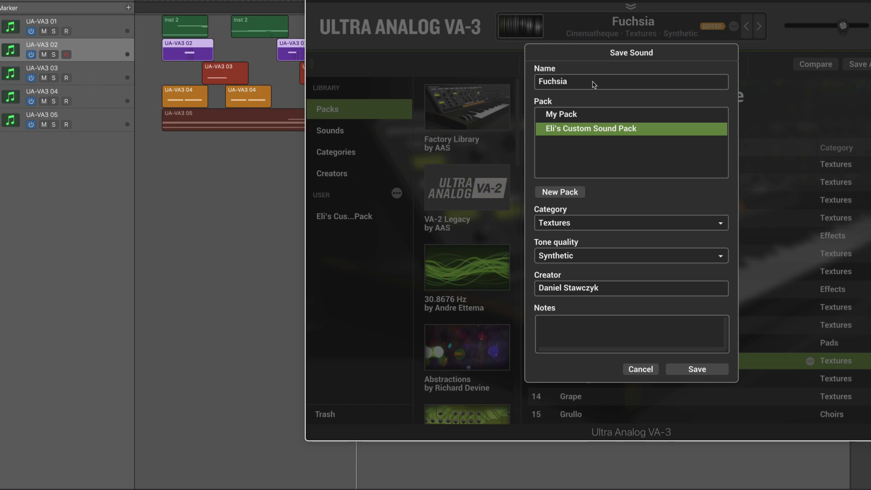
pyautogui.click(593, 84)
pyautogui.write('- customized texture')
pyautogui.click(556, 332)
pyautogui.write('Modified fro Fuchs')
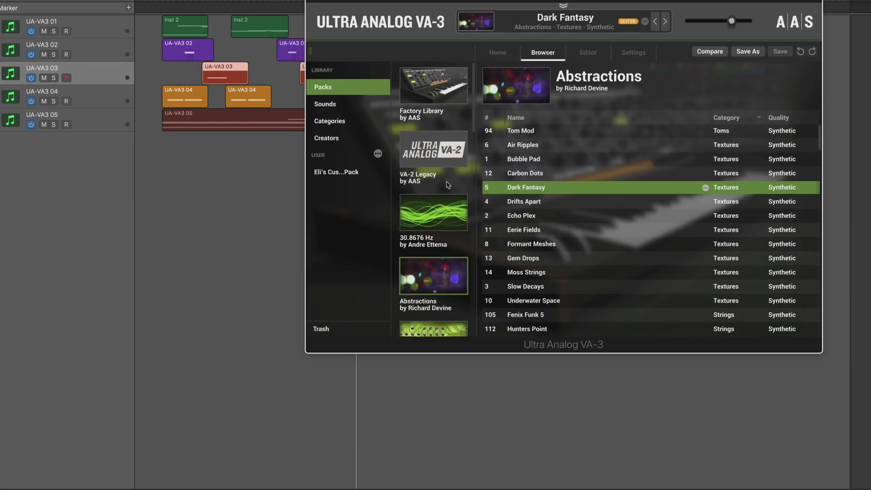
pyautogui.click(748, 52)
# - Save 'Dark Fantasy - EK mod' with the note 'Modified from Dark Fantasy Patch'
pyautogui.click(544, 102)
pyautogui.click(543, 65)
pyautogui.write('- ')
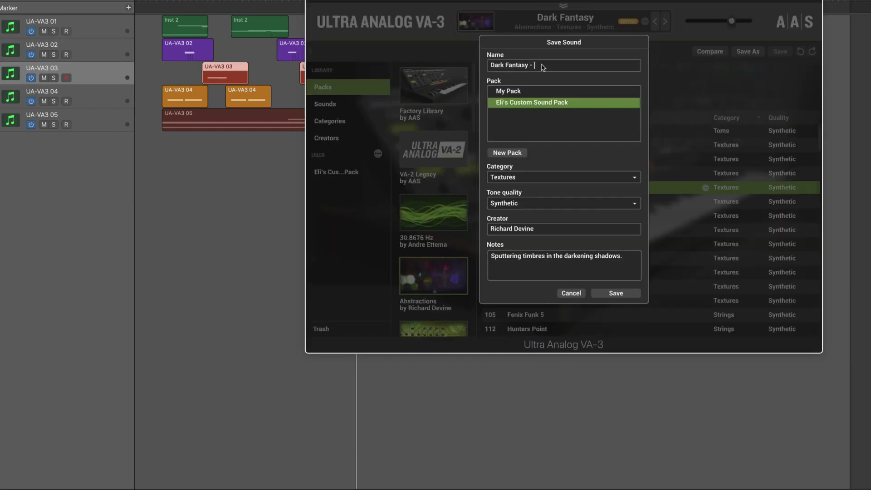
pyautogui.write('EK mod')
pyautogui.click(624, 254)
pyautogui.write('Modified from Dark Fantasy Patch')
pyautogui.click(616, 293)
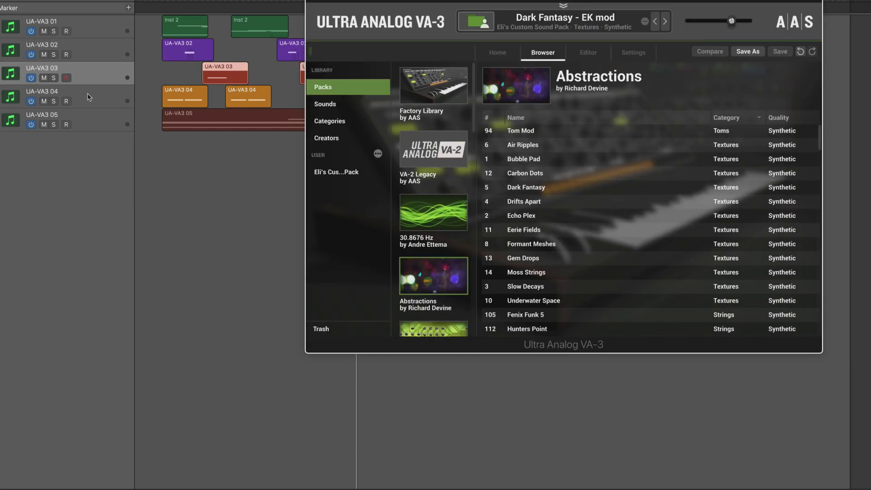
# - On track four, save 'Ghost Notes - sparse rhythms' with note 'Modified from Ghost Notes patch'
pyautogui.click(89, 97)
pyautogui.click(734, 26)
pyautogui.click(755, 64)
pyautogui.write('- sparse rhythms')
pyautogui.click(556, 328)
pyautogui.write('Modified from Ghost Notes patch')
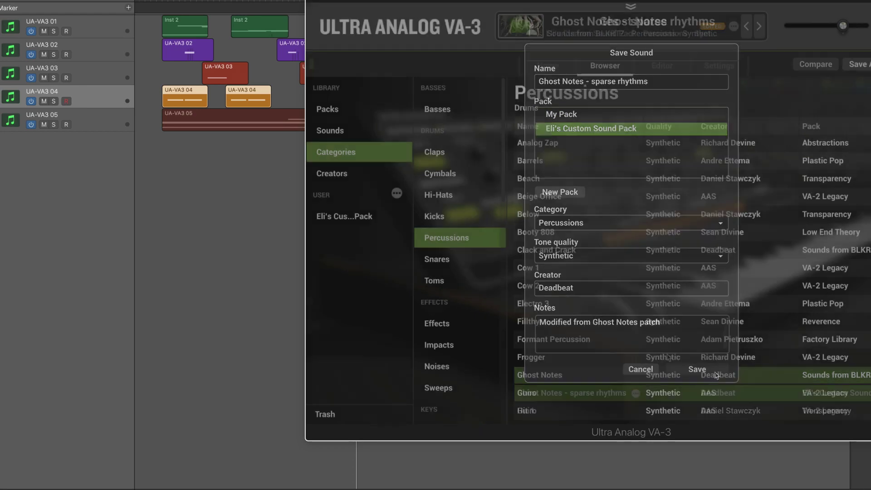
pyautogui.click(716, 375)
# - On track five, draft 'Collateral EK Pad' with the note 'Modified by Eli'
pyautogui.click(89, 120)
pyautogui.click(644, 21)
pyautogui.click(666, 59)
pyautogui.write('EK Pad')
pyautogui.click(603, 257)
pyautogui.write('M')
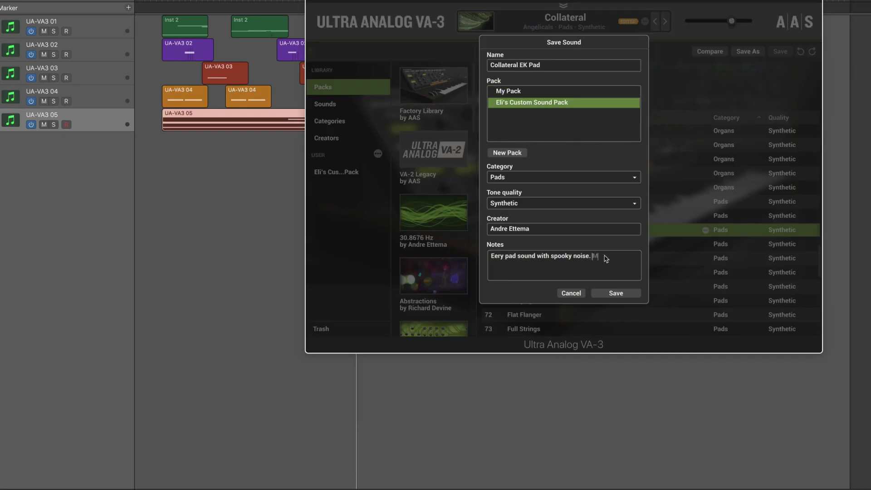
pyautogui.write('odified by Eli')
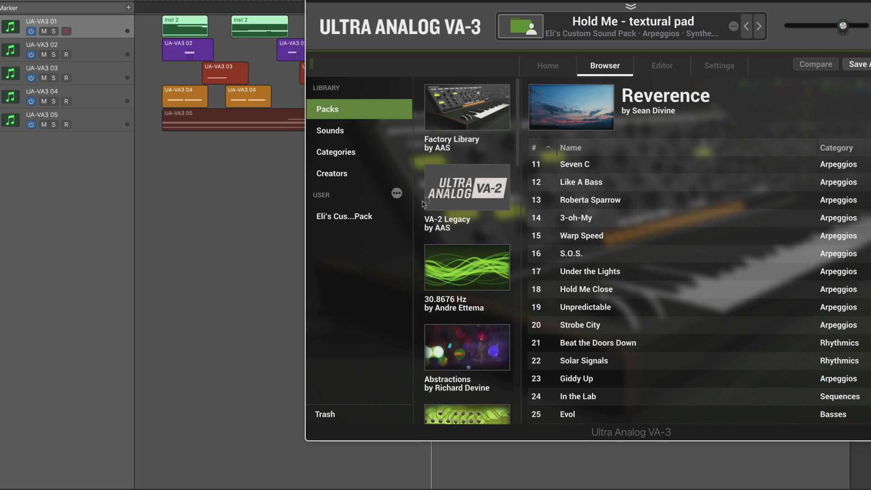
# - Open the user packs options menu on the first track's VA-3 instance
pyautogui.click(397, 194)
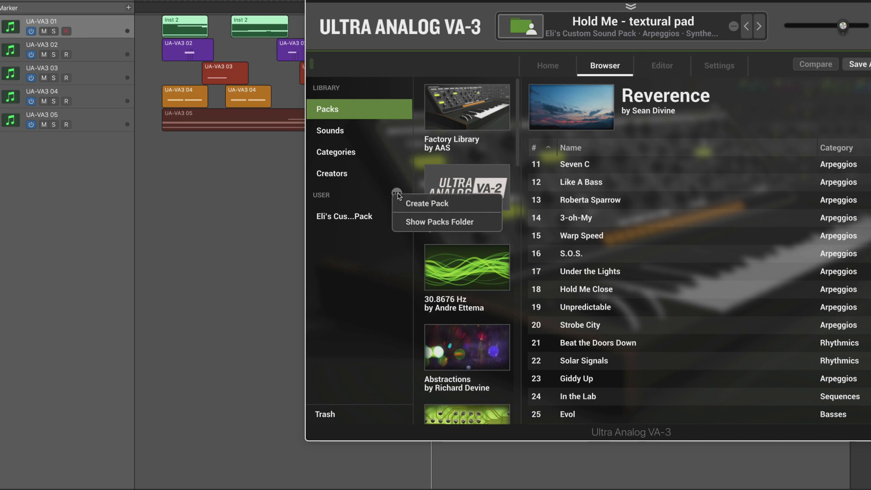
# - Reveal the Packs folder in Finder, inspect Eli's Custom Sound Pack.VA-3 Pack, then close Finder
pyautogui.click(414, 221)
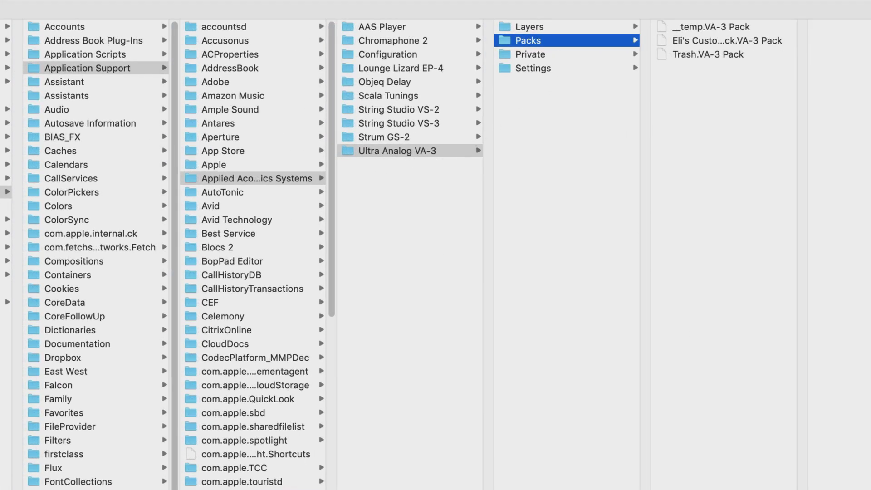
pyautogui.moveTo(797, 488); pyautogui.dragTo(867, 461)
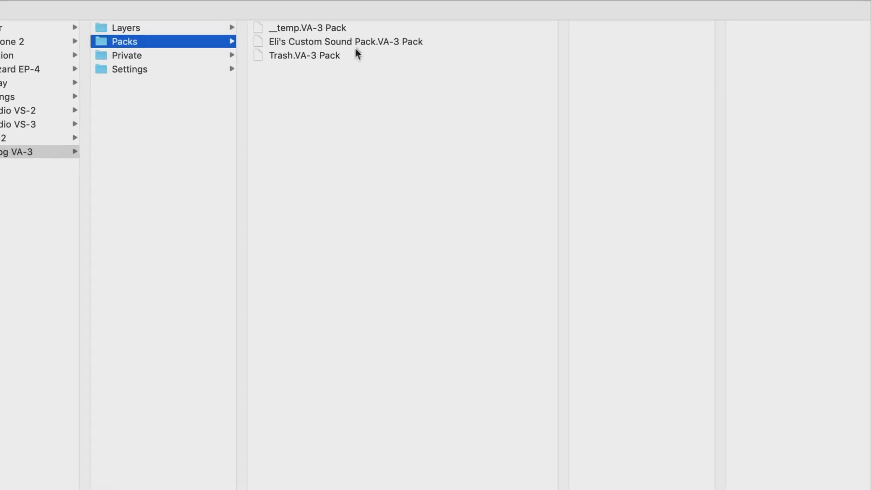
pyautogui.click(357, 41)
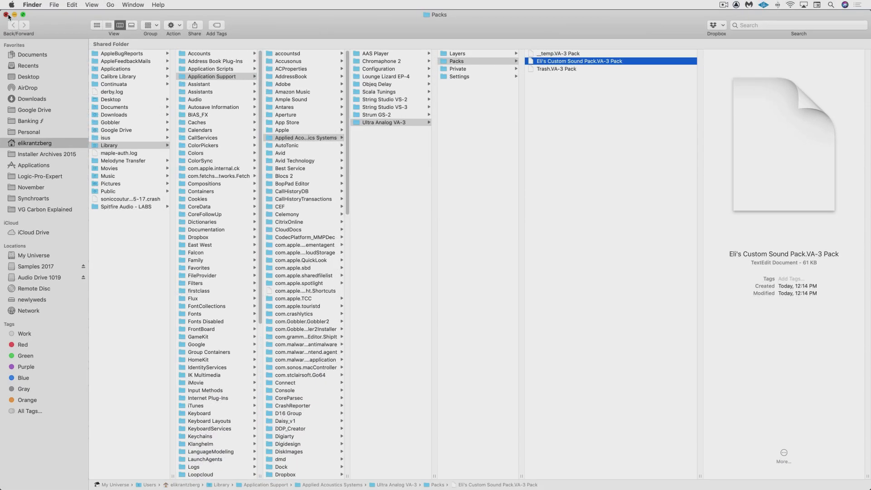
pyautogui.click(6, 15)
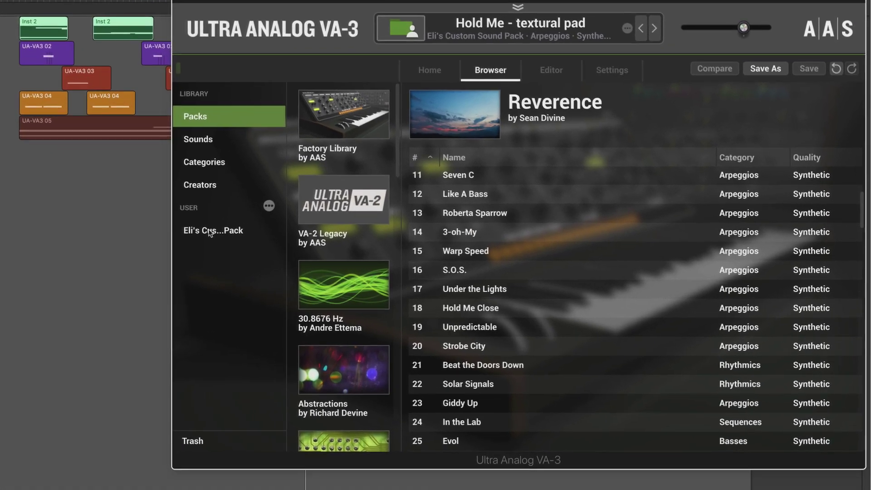
# - Open Eli's Custom Sound Pack and try Rename and Duplicate, cancelling both
pyautogui.click(317, 240)
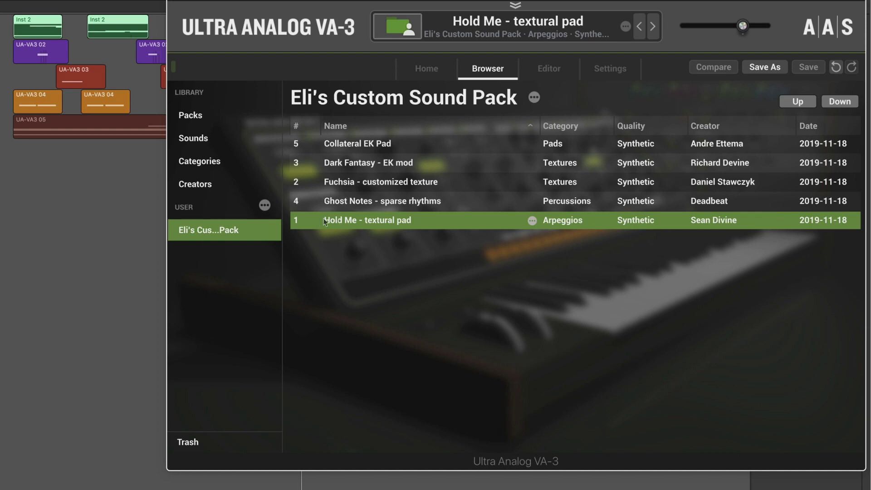
pyautogui.click(535, 97)
pyautogui.click(563, 109)
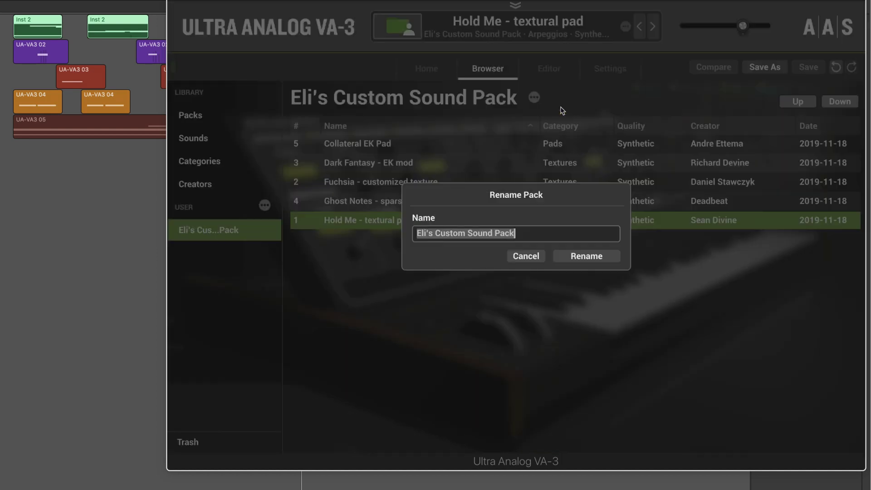
pyautogui.click(526, 257)
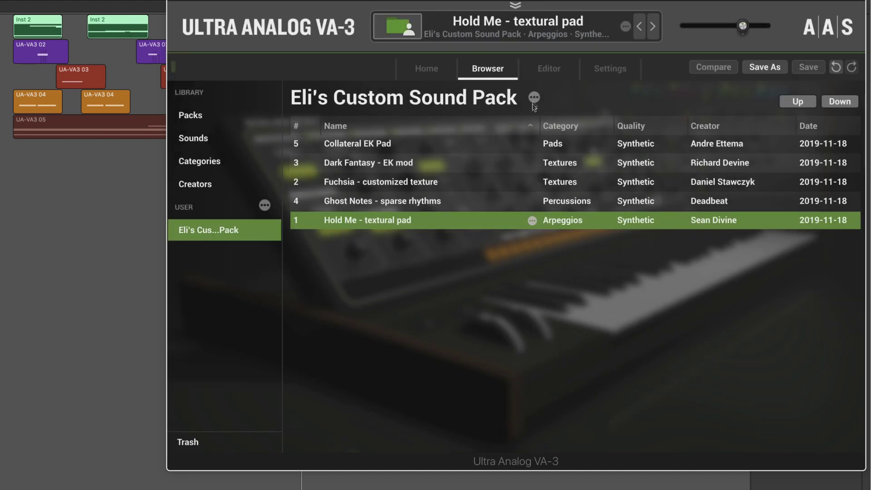
pyautogui.click(534, 100)
pyautogui.click(562, 121)
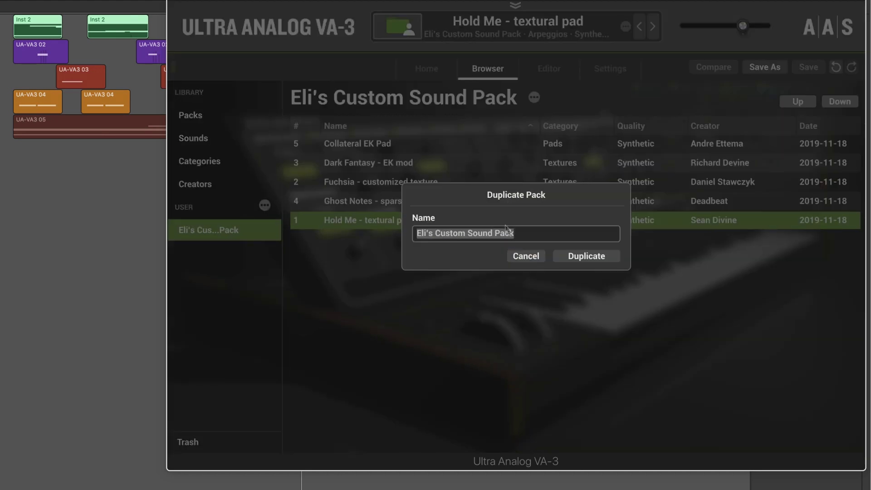
pyautogui.click(523, 256)
# - Delete Eli's Custom Sound Pack from the User library
pyautogui.click(532, 97)
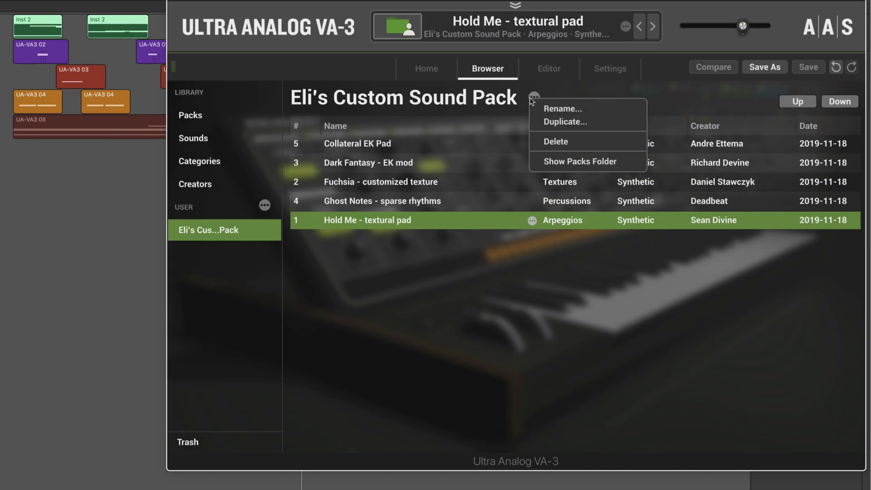
pyautogui.click(557, 162)
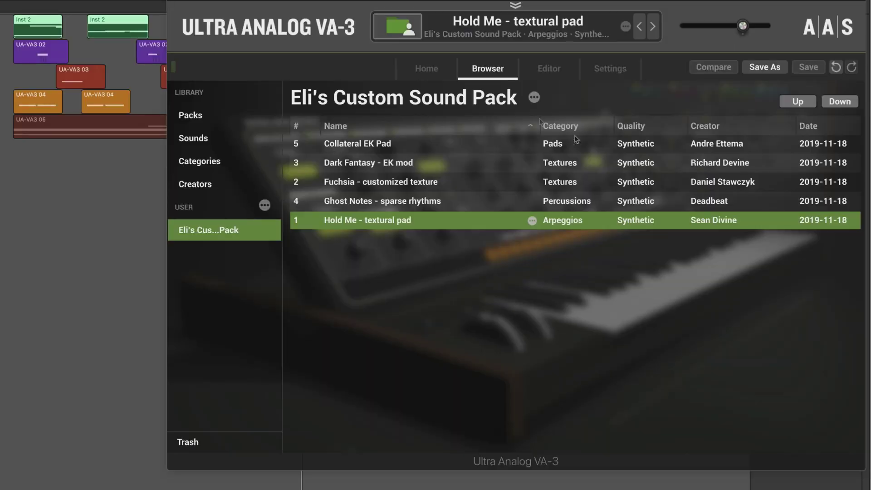
pyautogui.click(534, 98)
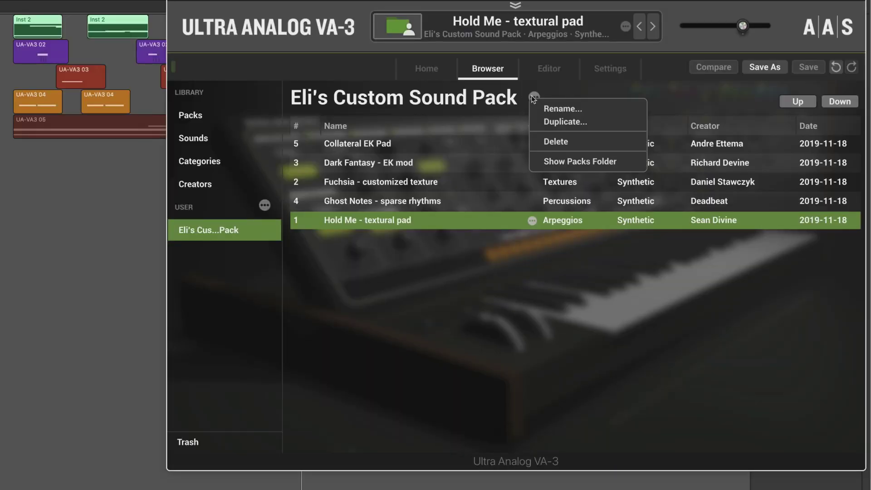
pyautogui.click(560, 143)
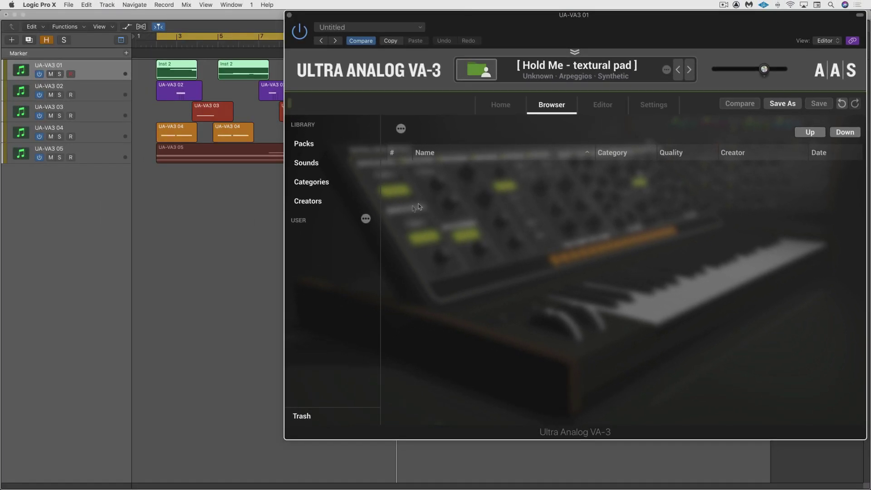
# - Open the user packs options menu in the now-empty User library
pyautogui.click(366, 218)
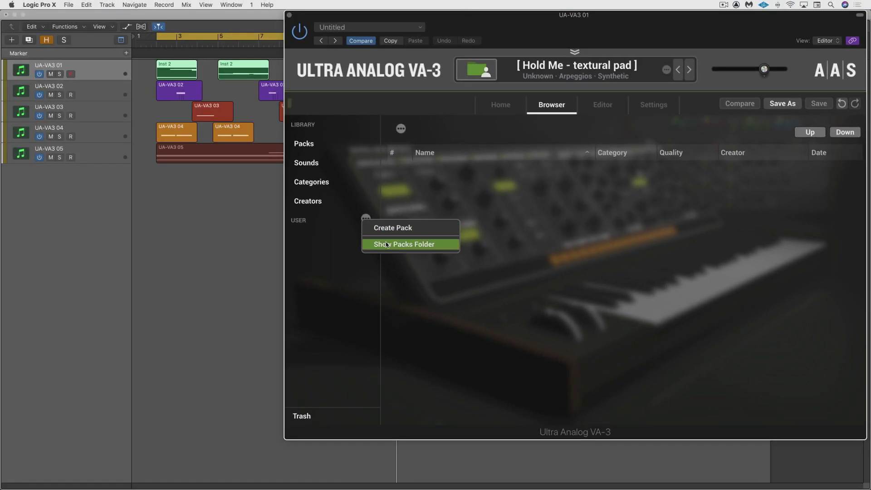
# - Move Eli's Custom Sound Pack from Private > Packs > Deleted back into Packs, then close Finder
pyautogui.click(387, 244)
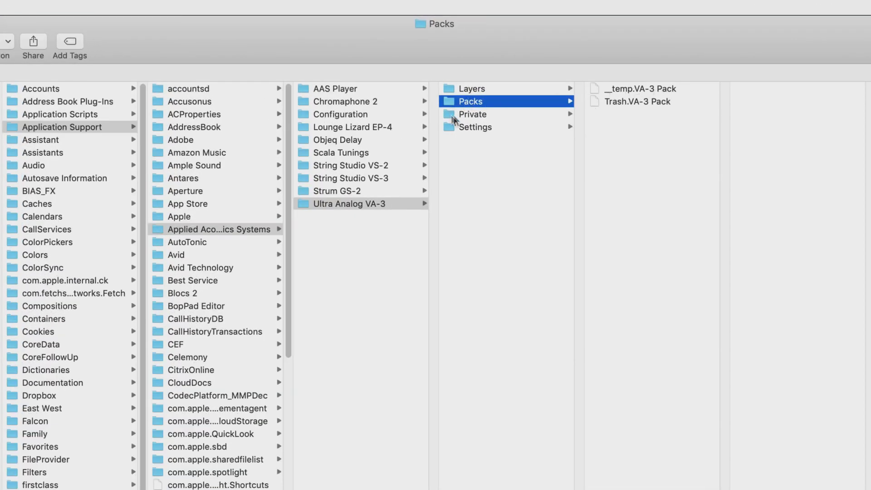
pyautogui.click(476, 115)
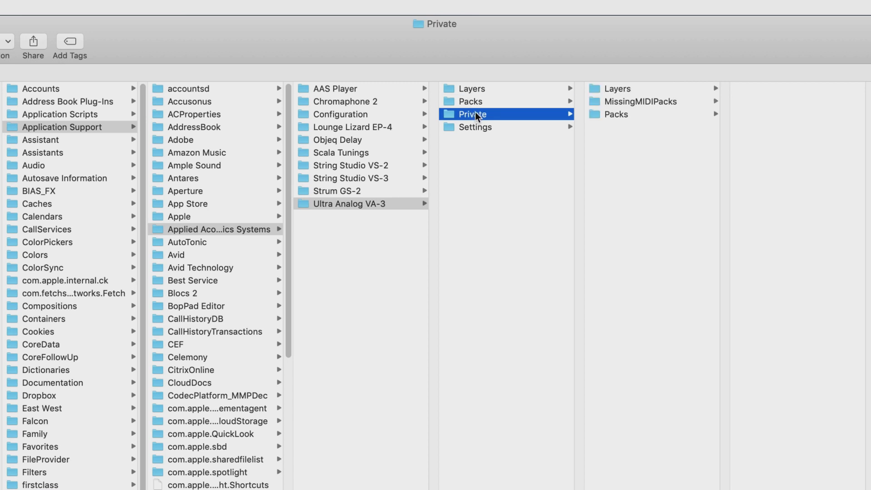
pyautogui.click(619, 114)
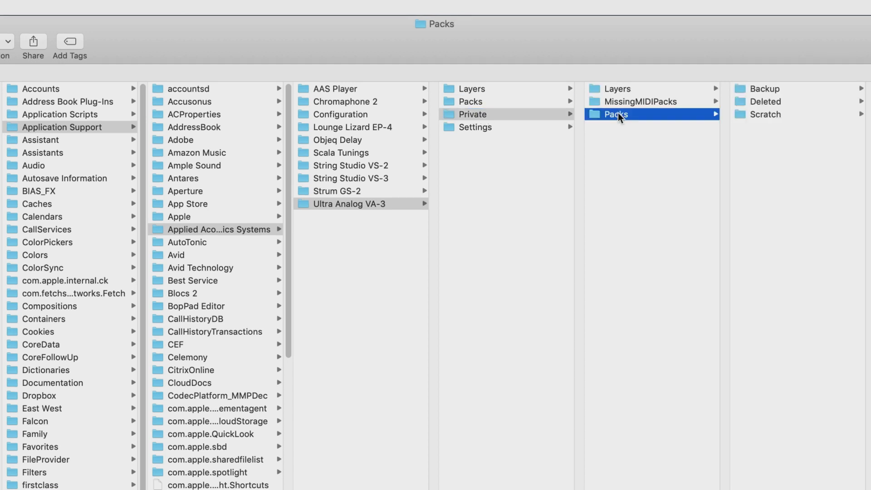
pyautogui.click(764, 102)
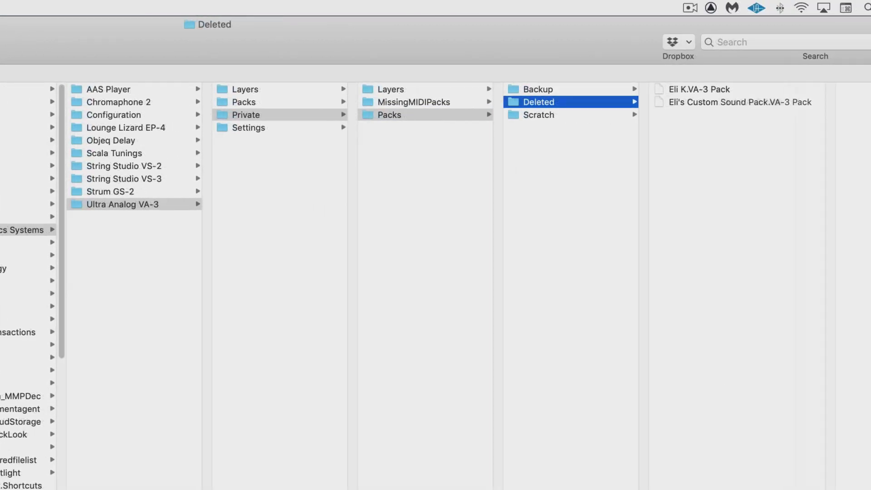
pyautogui.click(702, 101)
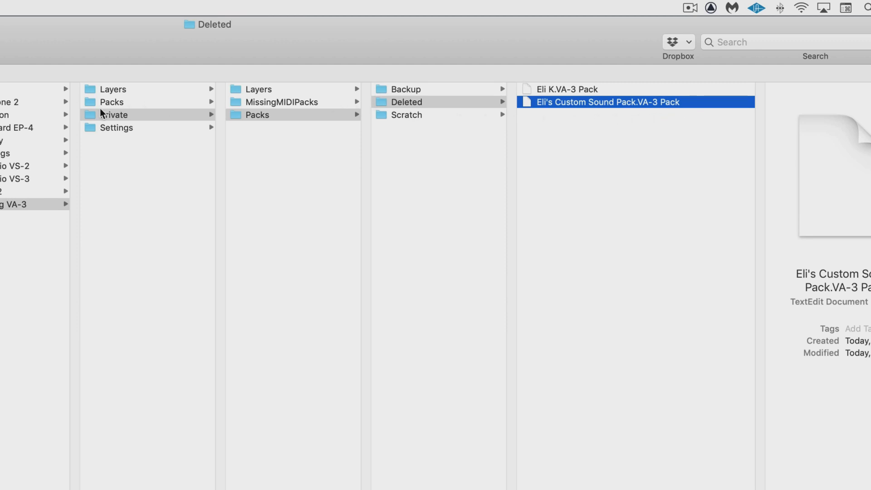
pyautogui.click(115, 101)
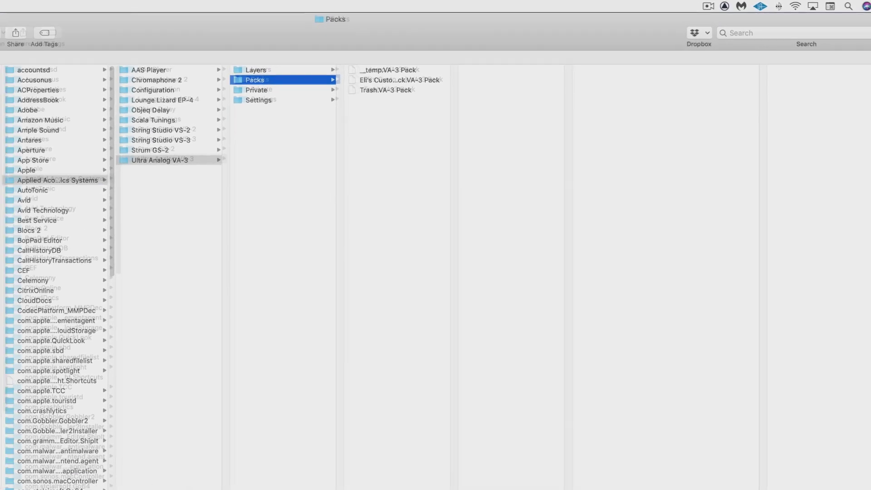
pyautogui.click(7, 14)
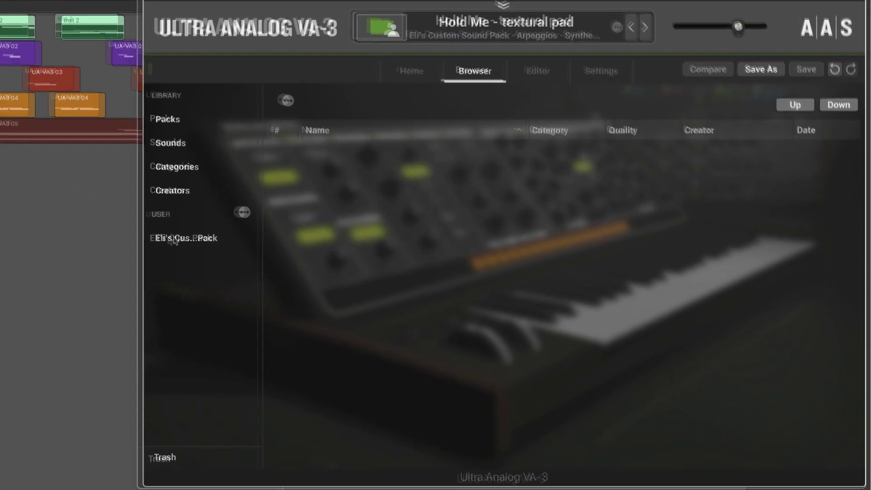
# - Open the restored Eli's Custom Sound Pack and bring up the Layer B options
pyautogui.click(174, 241)
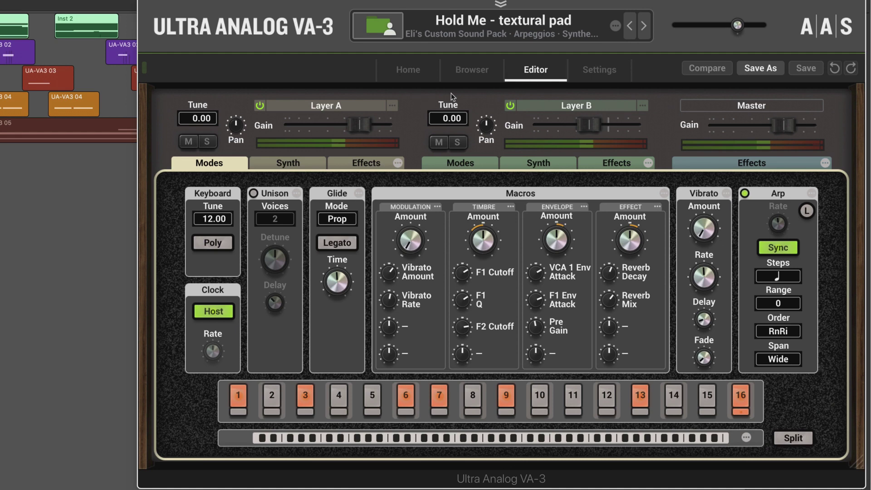
pyautogui.click(643, 106)
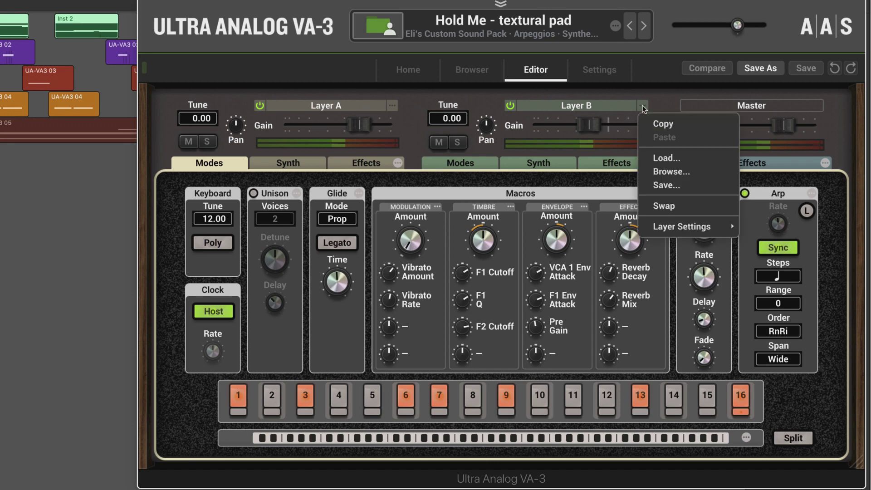
# - Load Eli's Custom Fuchsia Layer from User into Layer B and show its preset files in Finder
pyautogui.click(666, 159)
pyautogui.scroll(-2, 537, 192)
pyautogui.scroll(-10, 537, 192)
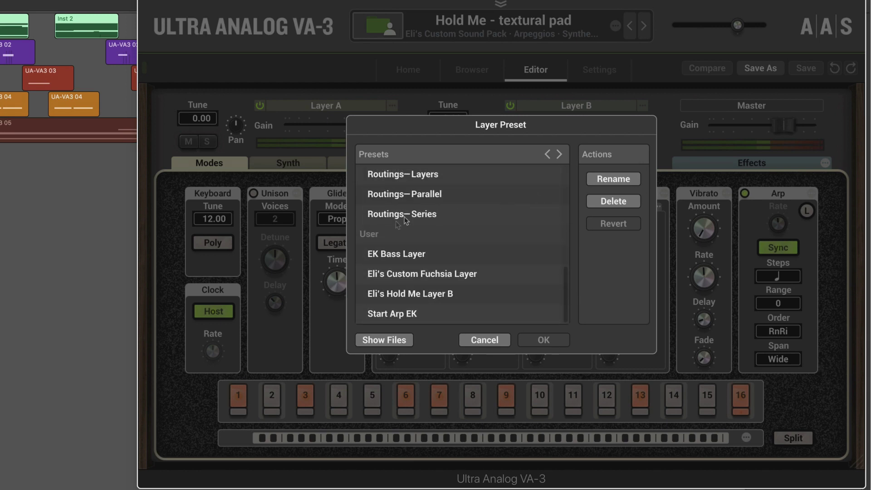
pyautogui.click(419, 274)
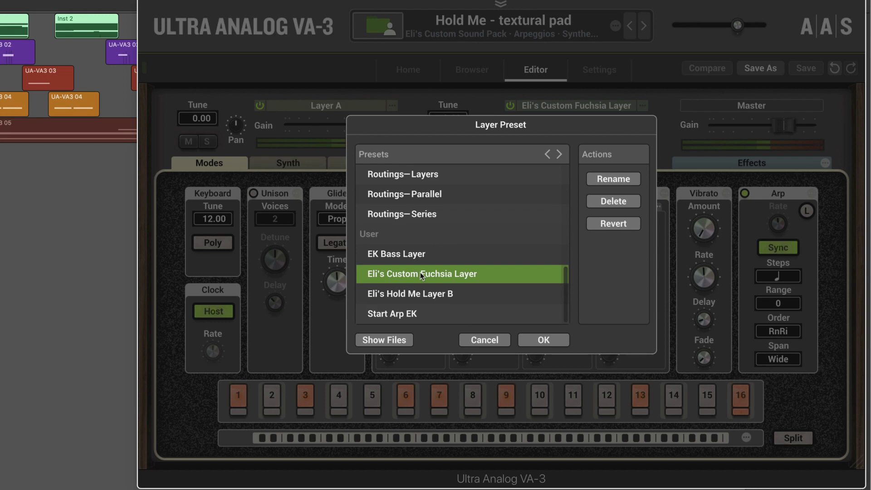
pyautogui.click(384, 340)
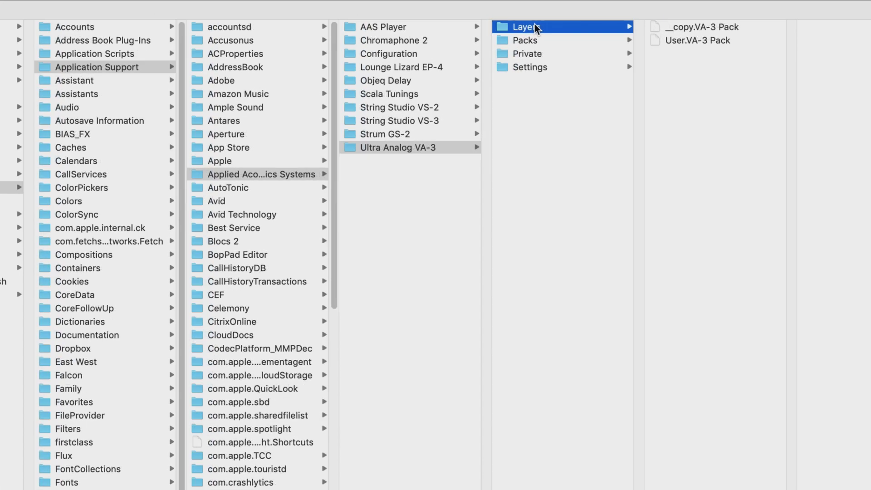
# - Select the User.VA-3 Pack file in the Layers folder
pyautogui.click(684, 41)
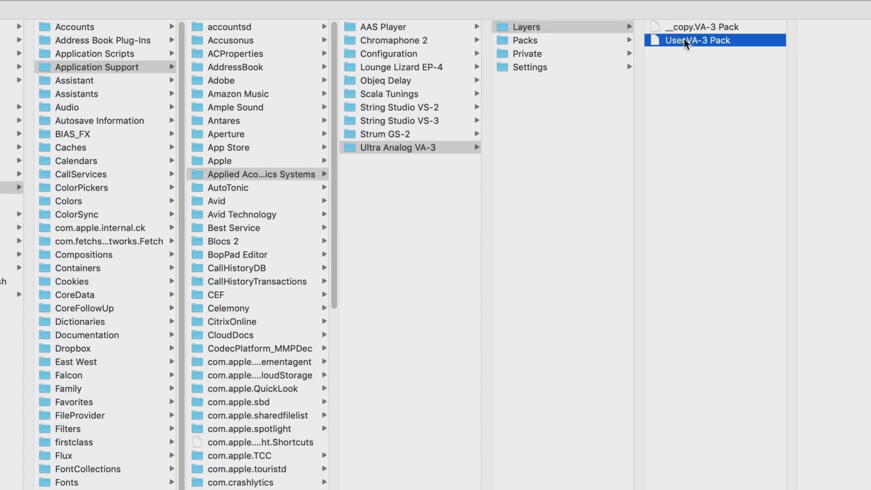